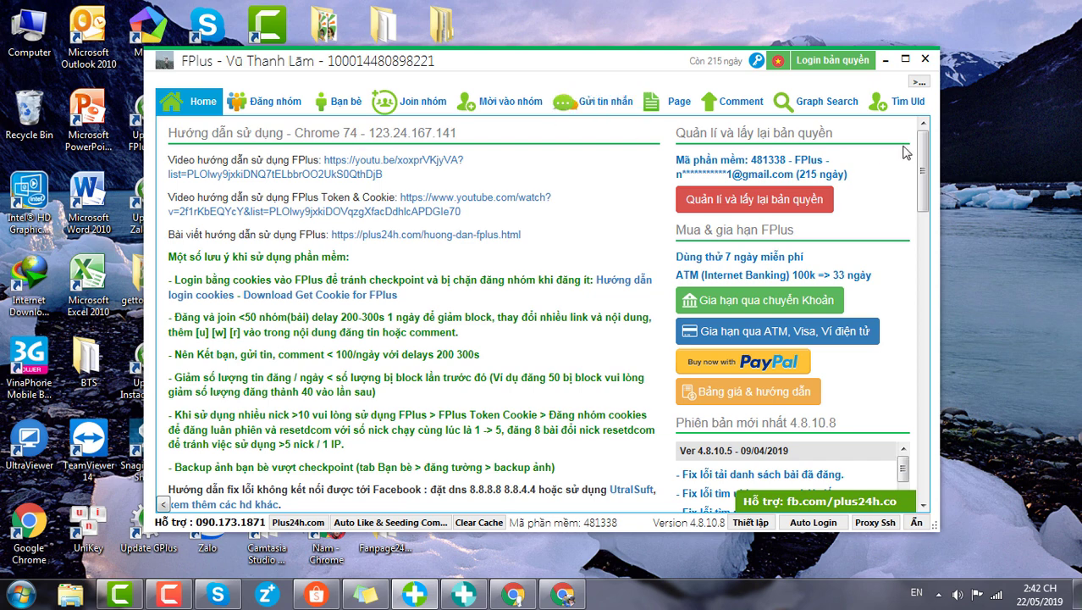
# Step: Open the comment content scanner (Quét nội dung comment) within the Tìm Uid functions
pyautogui.click(892, 111)
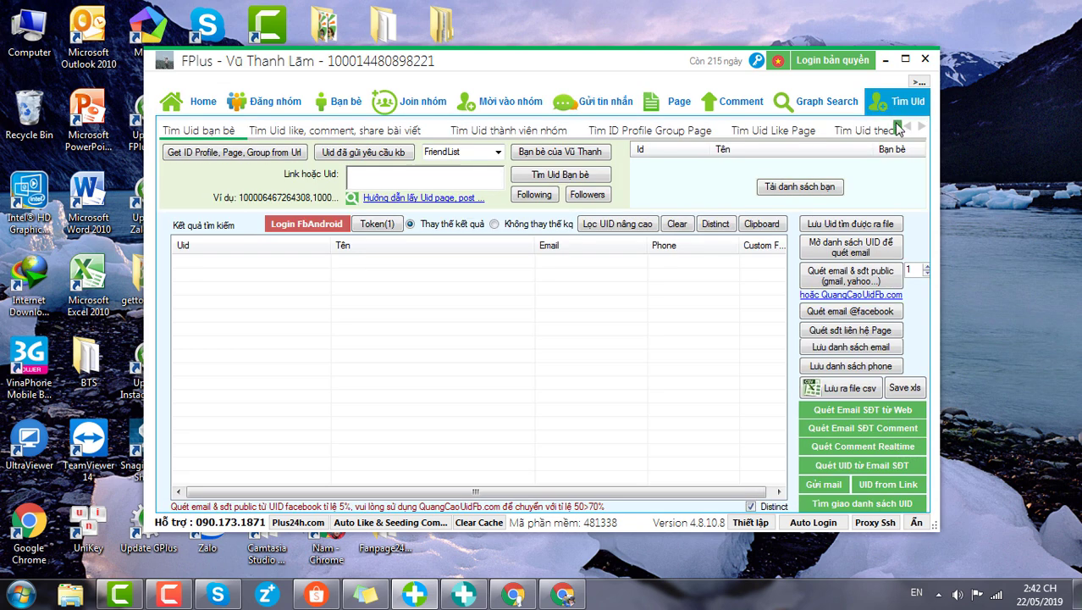
pyautogui.click(898, 126)
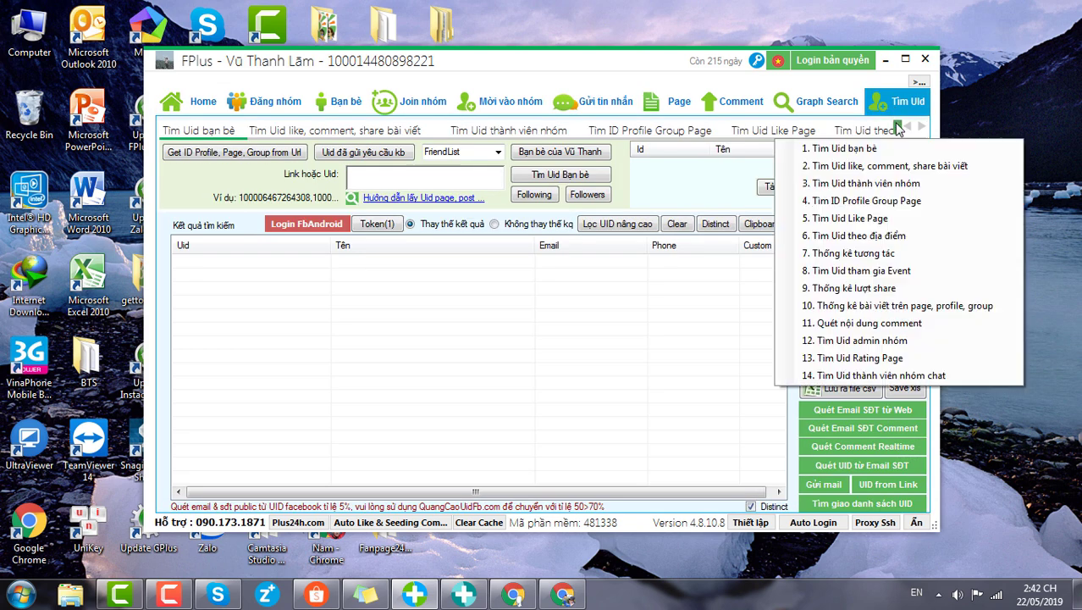
pyautogui.click(885, 322)
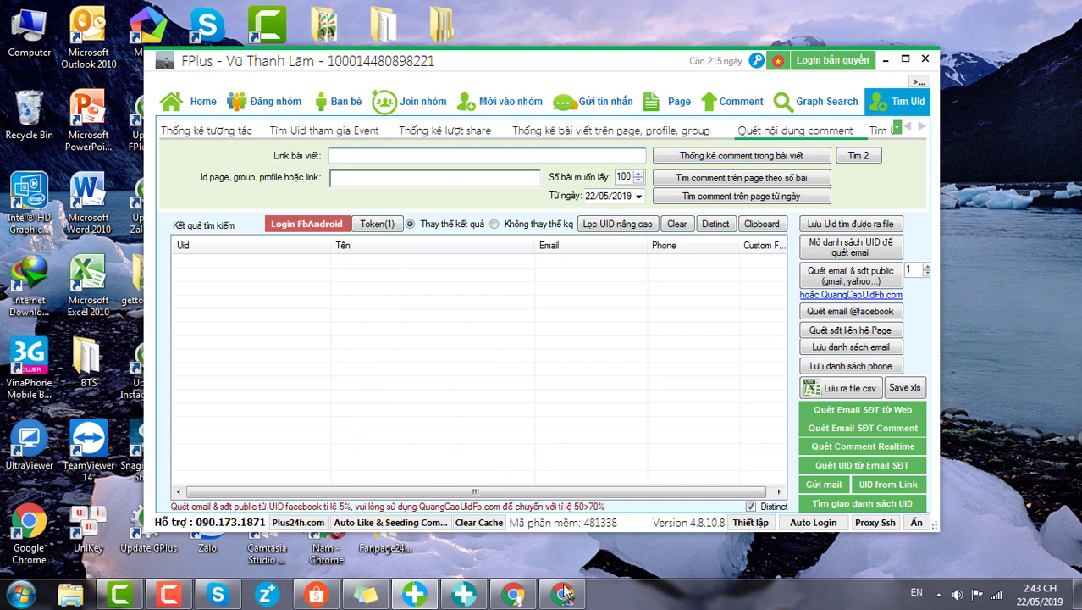
# Step: Switch to Chrome and copy the link address of the pinned post on the Hội những người thích ngắm trai châu Á page
pyautogui.click(512, 594)
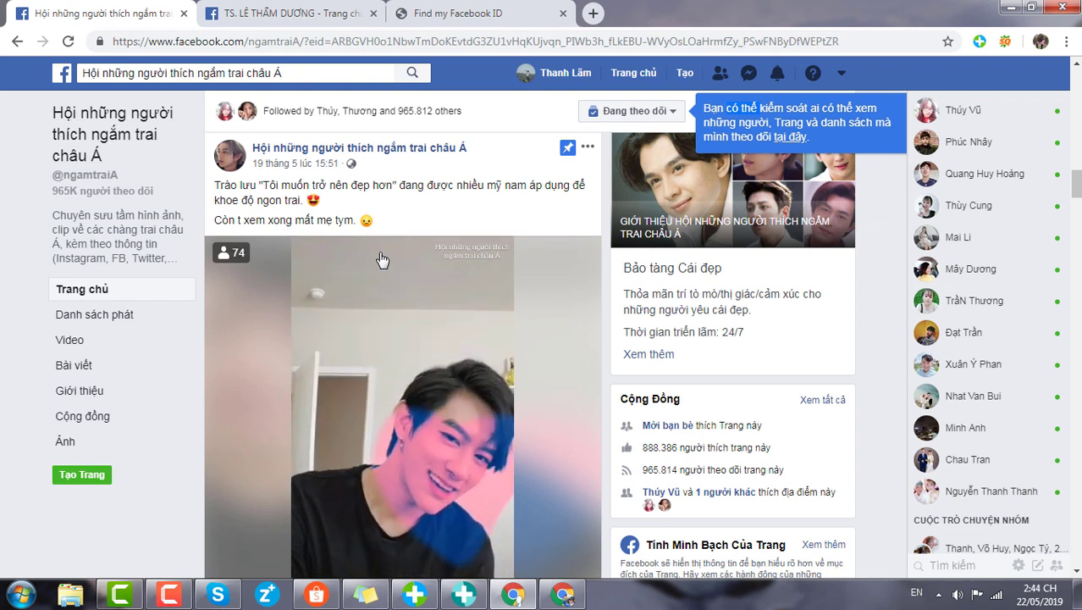
pyautogui.rightClick(271, 166)
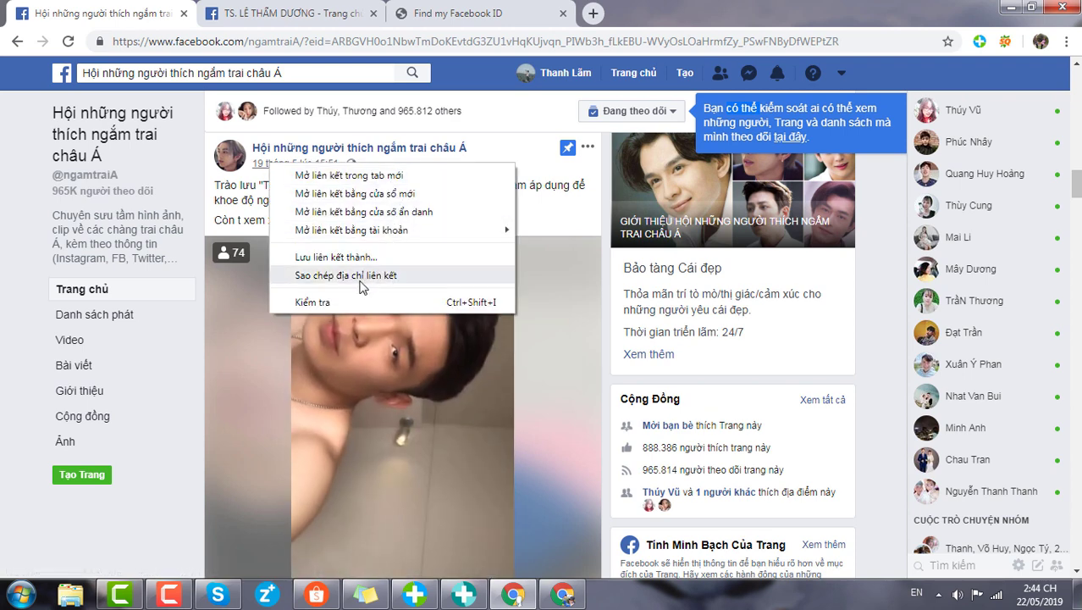
pyautogui.click(364, 277)
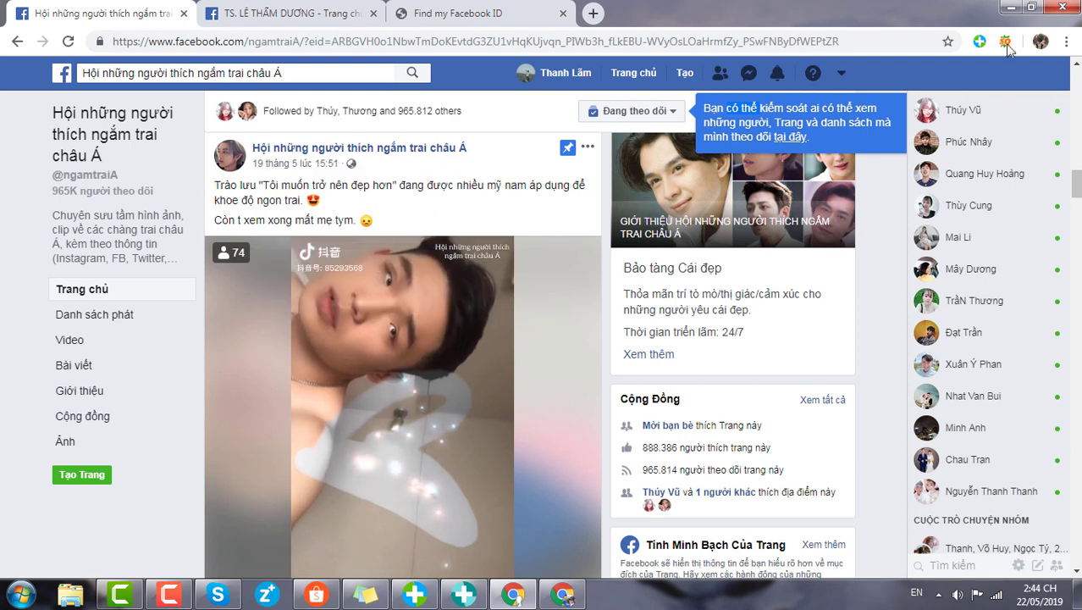
# Step: Return to FPlus, paste the copied address as the post link and scan all comments in that post
pyautogui.click(1006, 7)
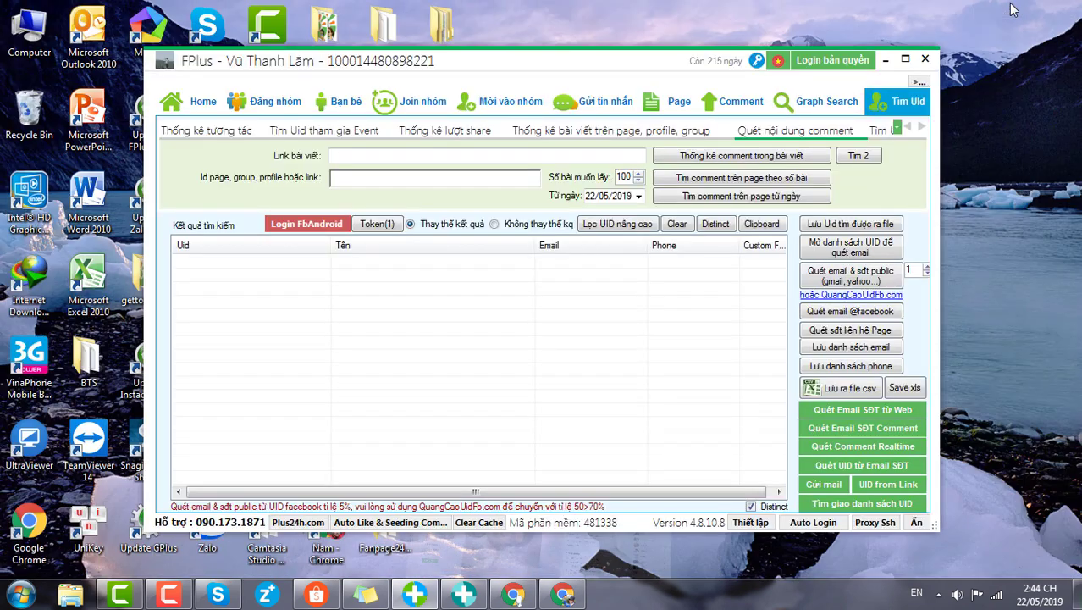
pyautogui.rightClick(352, 155)
pyautogui.click(390, 226)
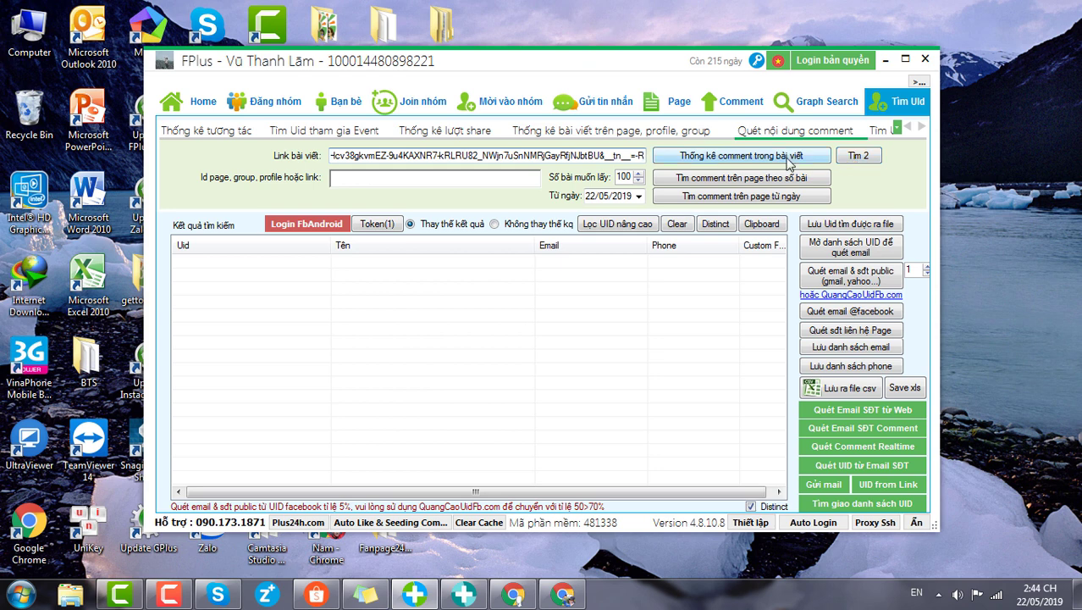
pyautogui.click(698, 159)
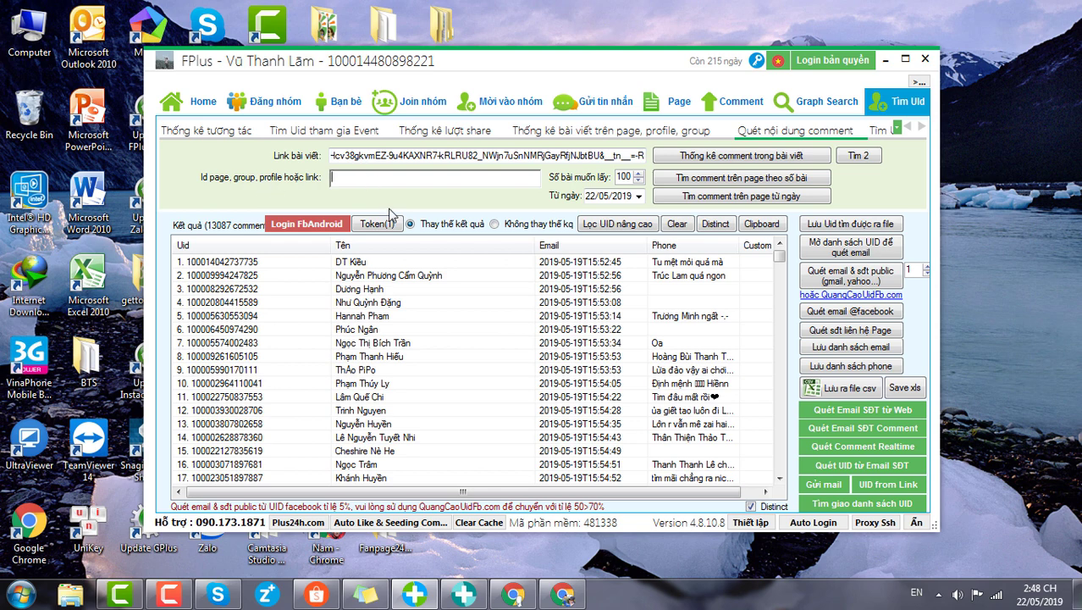
pyautogui.click(512, 593)
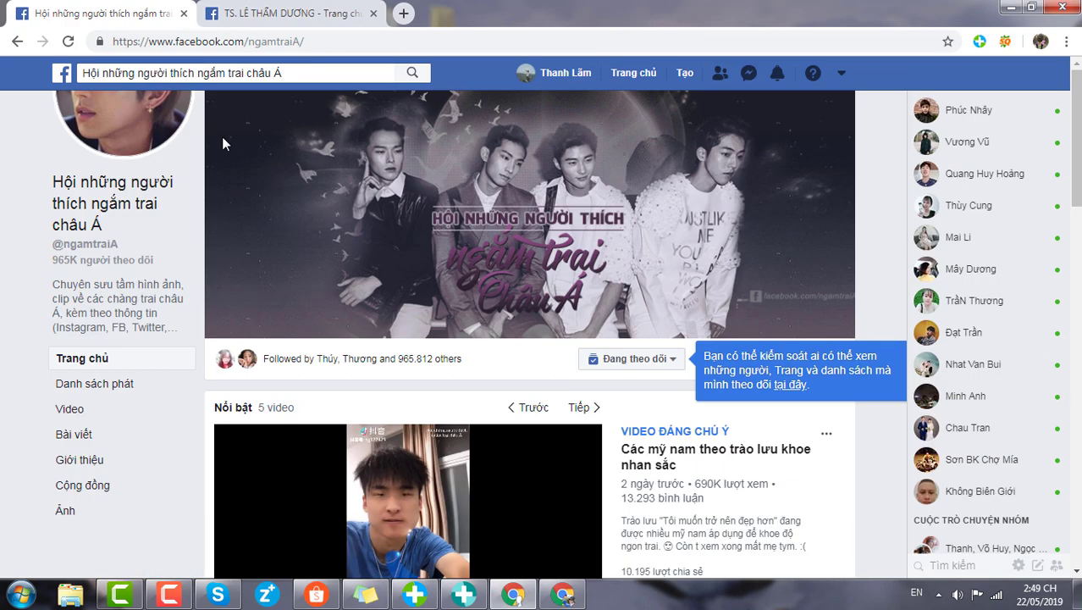
pyautogui.click(283, 42)
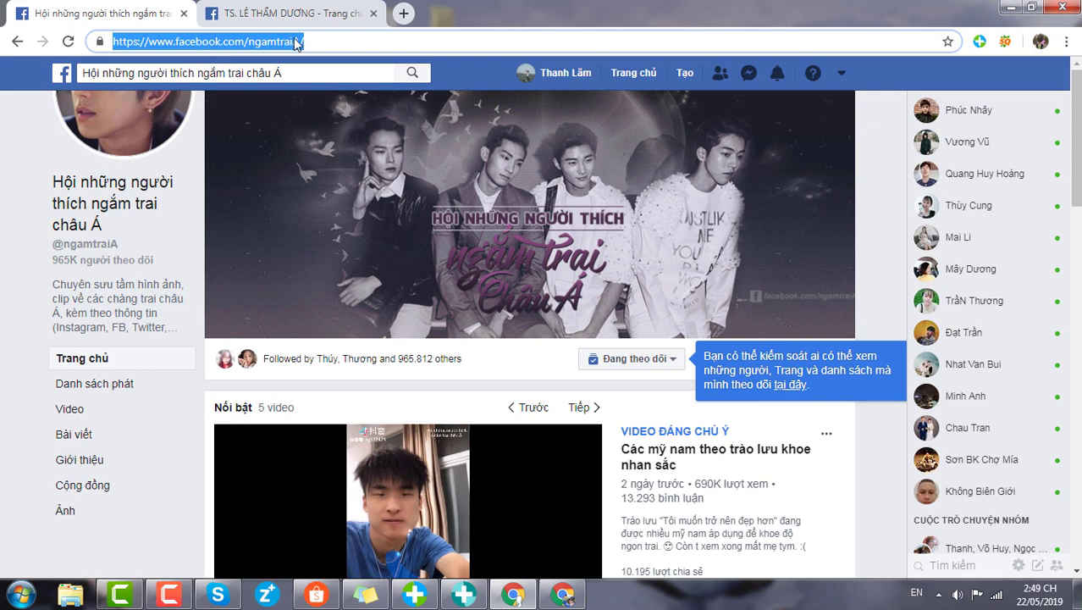
pyautogui.rightClick(297, 43)
pyautogui.click(370, 100)
pyautogui.click(1010, 7)
pyautogui.rightClick(349, 179)
pyautogui.click(395, 220)
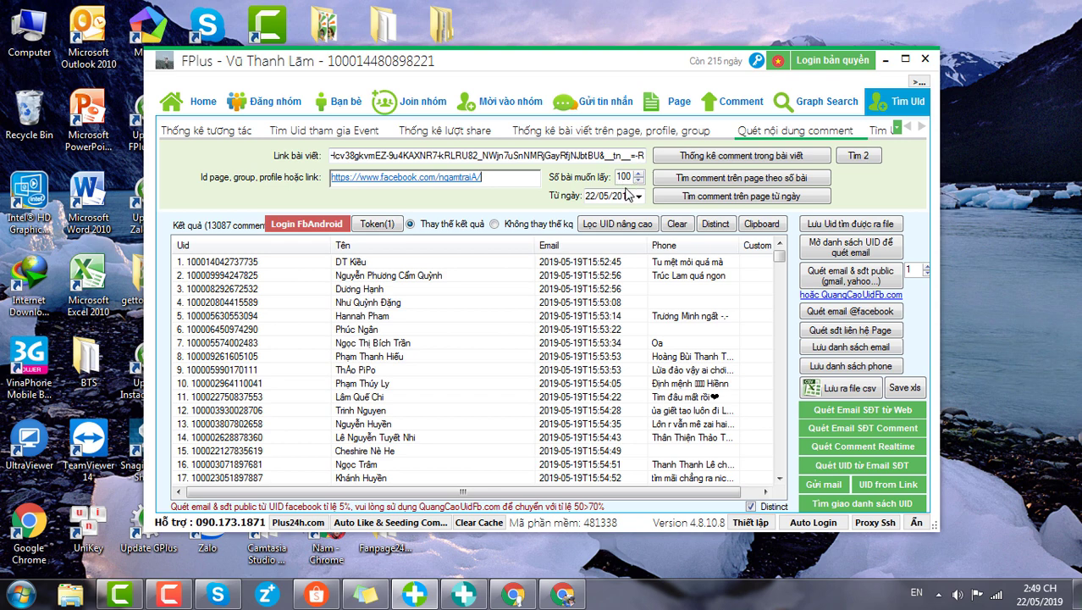
# Step: Set the number of posts to 5 and scan the page's comments by post count
pyautogui.doubleClick(625, 176)
pyautogui.write('5')
pyautogui.click(688, 186)
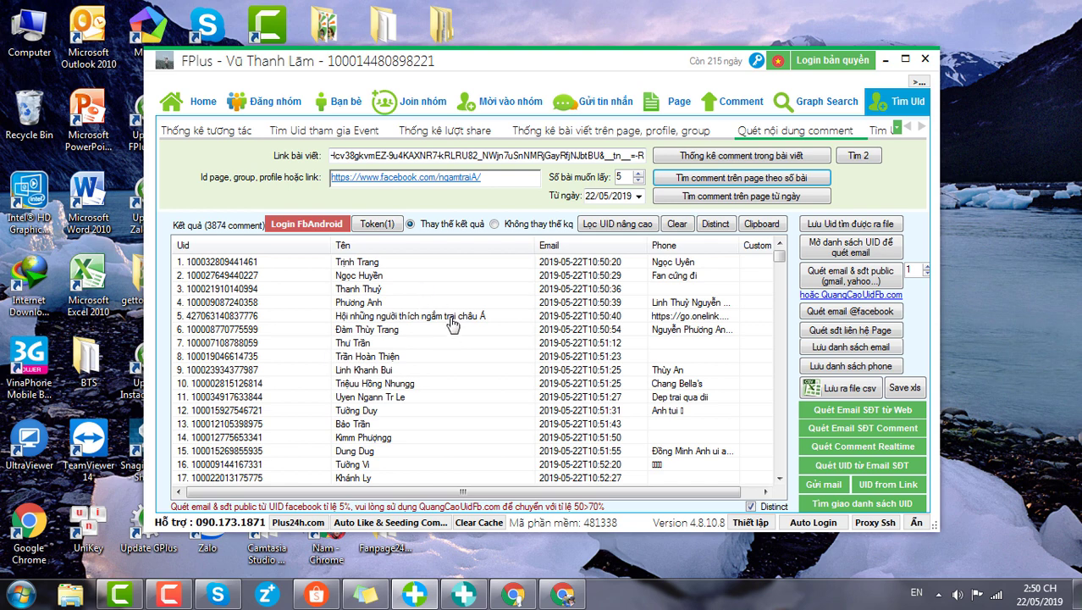
pyautogui.moveTo(779, 258)
pyautogui.mouseDown()
pyautogui.moveTo(780, 303)
pyautogui.moveTo(769, 252)
pyautogui.mouseUp()
# Step: Set the start date to 20/05/2019 and scan the page's comments from that date
pyautogui.click(639, 197)
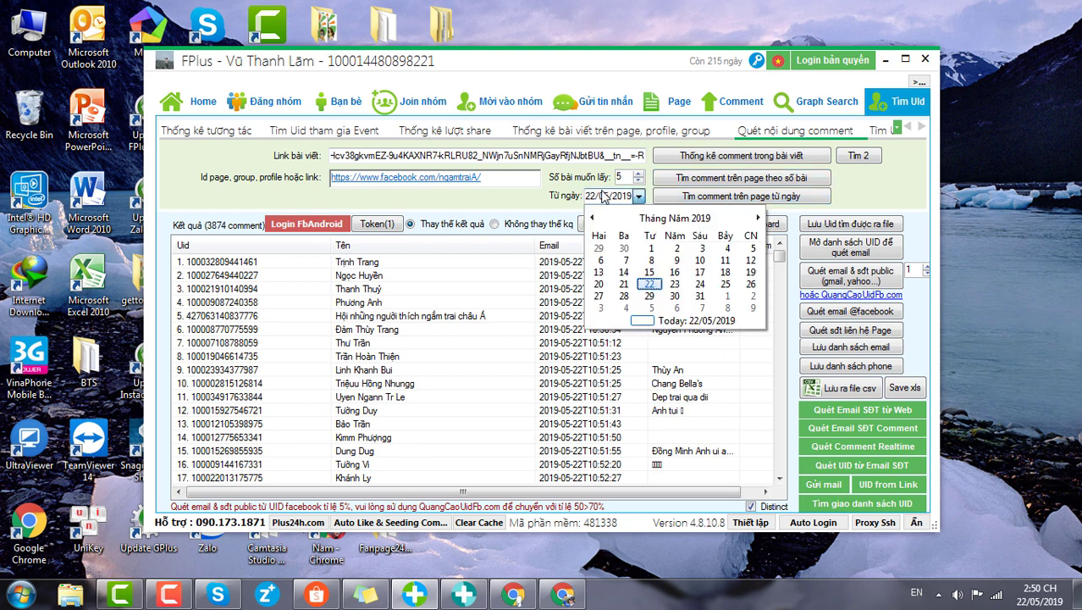
pyautogui.click(599, 283)
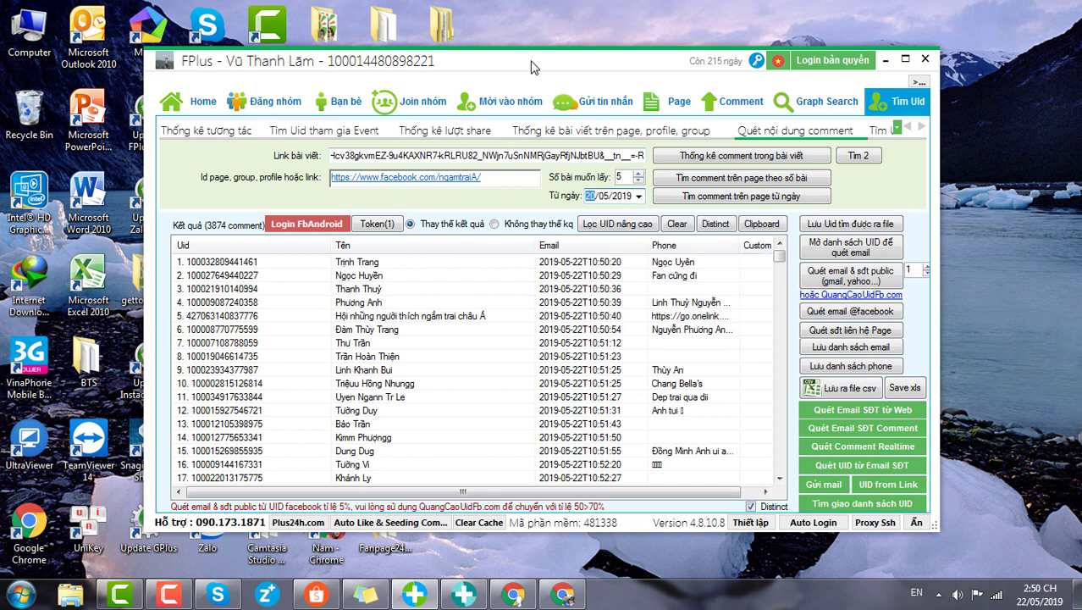
pyautogui.click(734, 197)
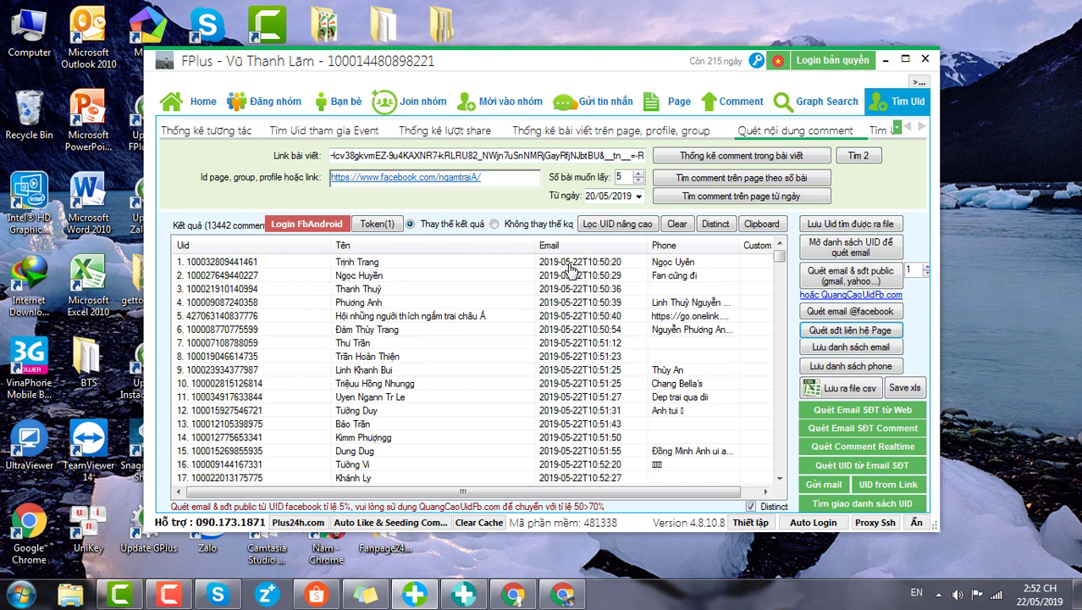
# Step: Review the scanned comment list, checking the commenters, comment times and comment text
pyautogui.moveTo(780, 257); pyautogui.dragTo(776, 276)
pyautogui.click(565, 391)
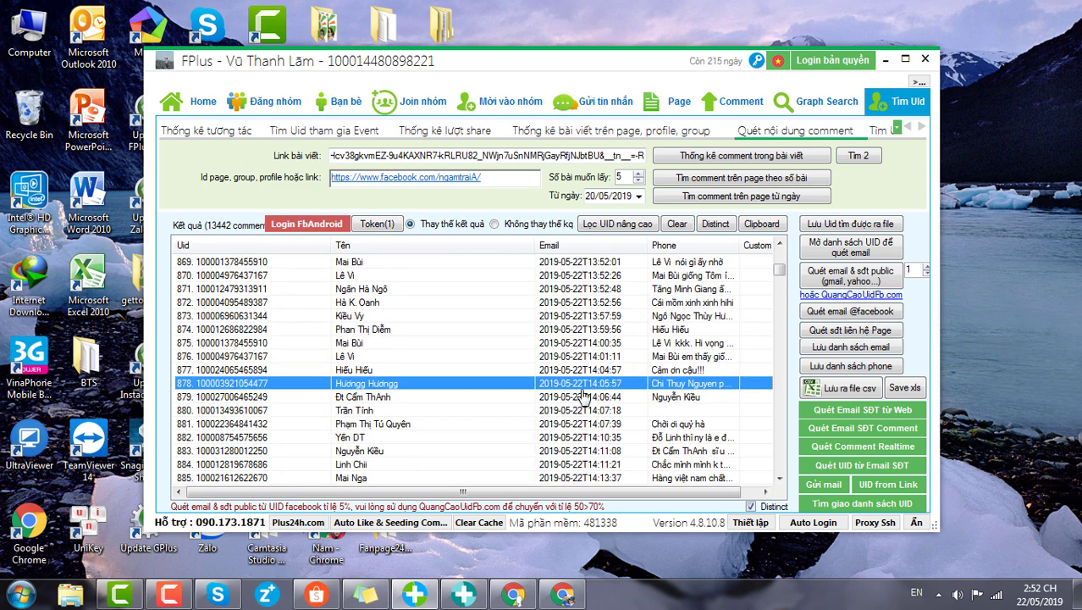
pyautogui.scroll(-5, 576, 391)
pyautogui.scroll(-20, 583, 391)
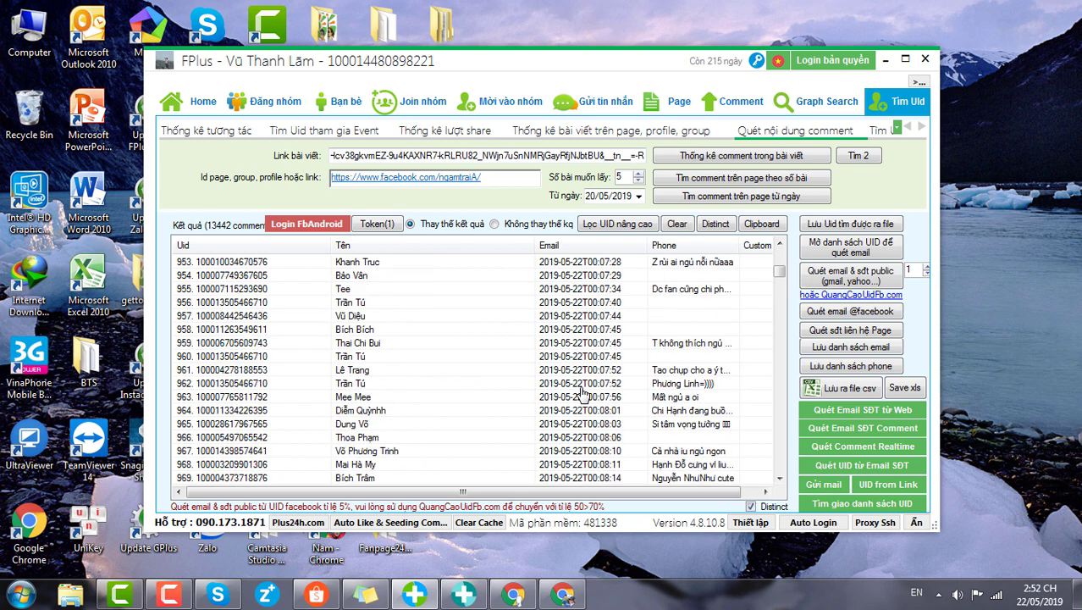
pyautogui.scroll(-17, 583, 391)
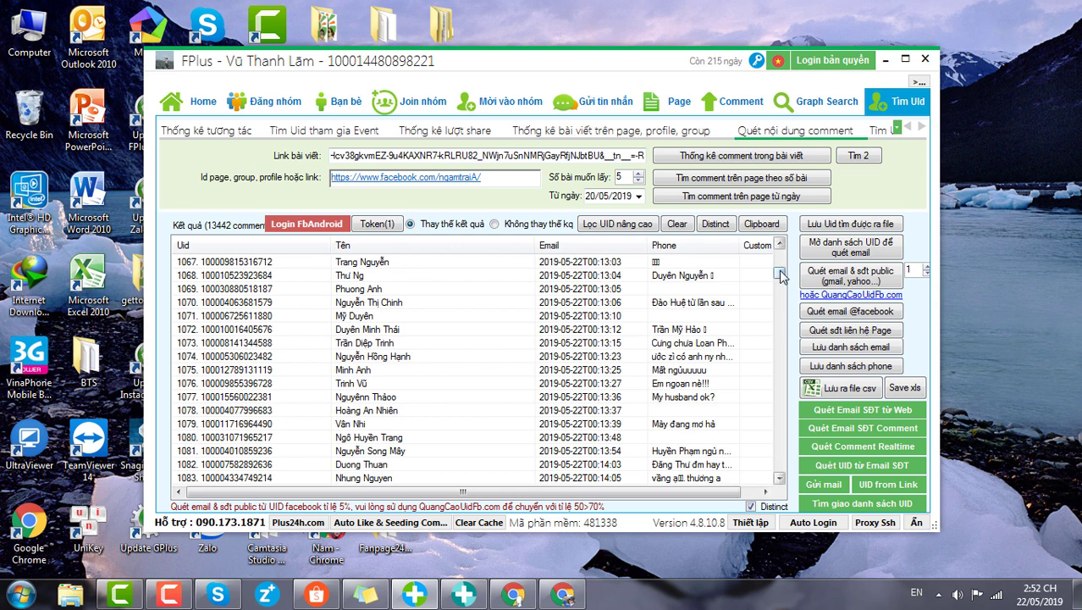
pyautogui.moveTo(781, 277); pyautogui.dragTo(781, 250)
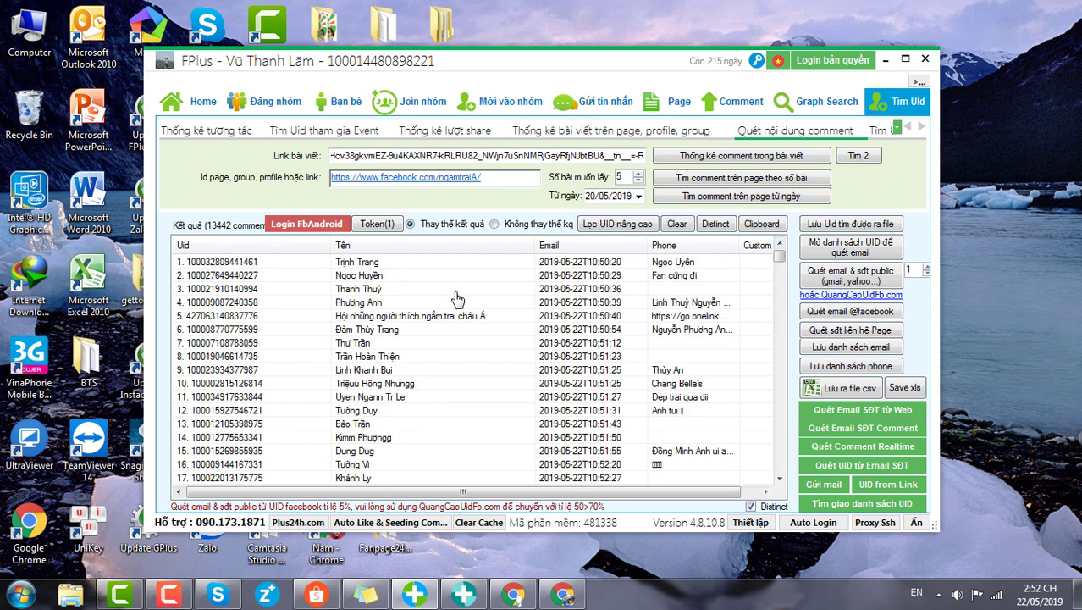
# Step: Save the found UIDs to a text file named "uid comment" in the BTS folder
pyautogui.click(880, 227)
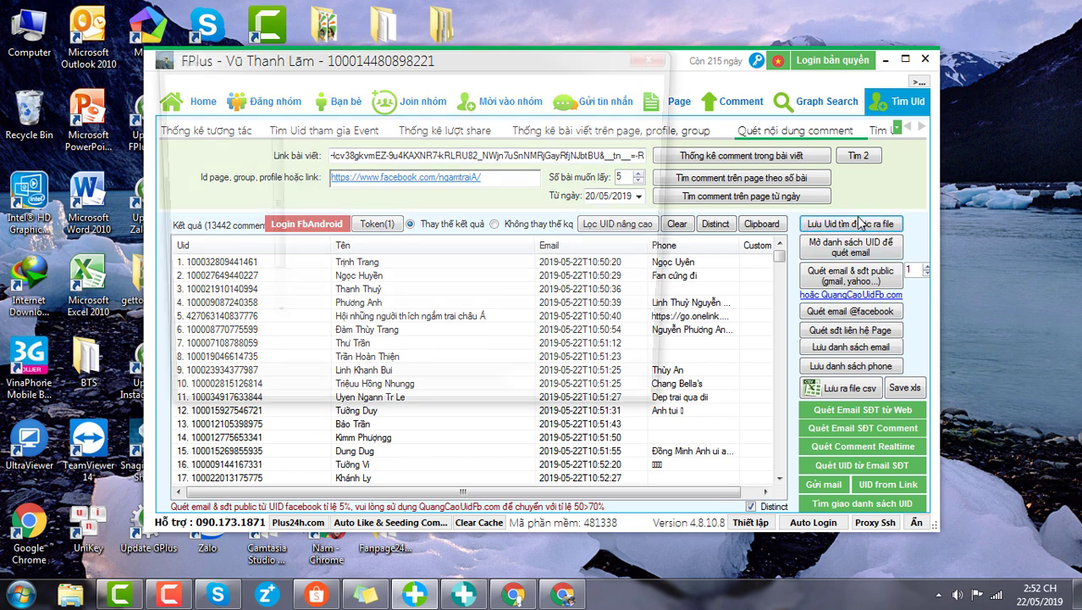
pyautogui.write('uid d')
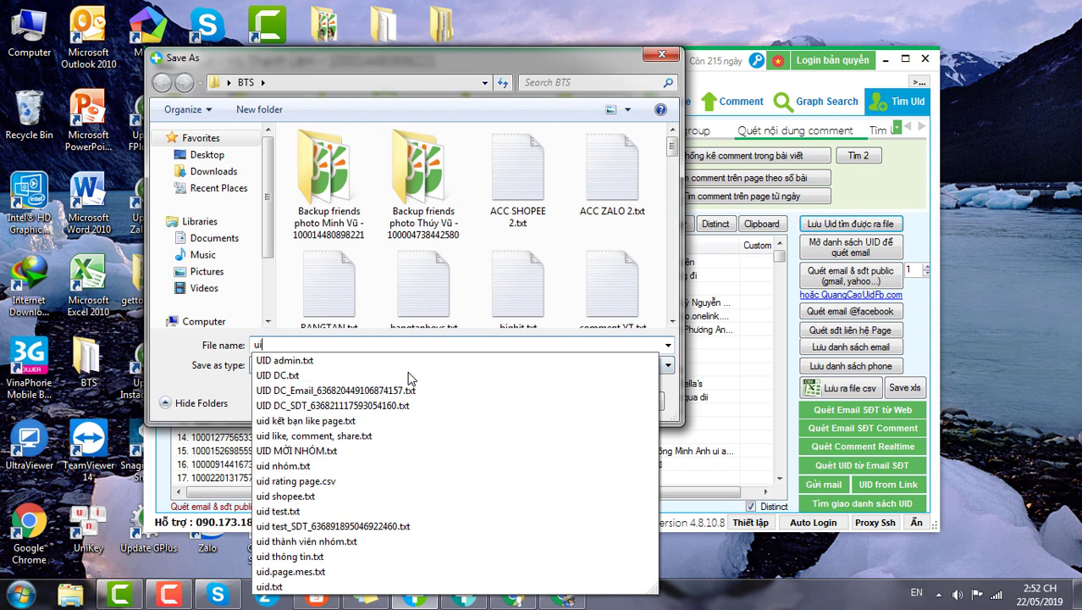
pyautogui.press('BackSpace')
pyautogui.press('BackSpace')
pyautogui.press('BackSpace')
pyautogui.press('BackSpace')
pyautogui.press('BackSpace')
pyautogui.write('uid comment')
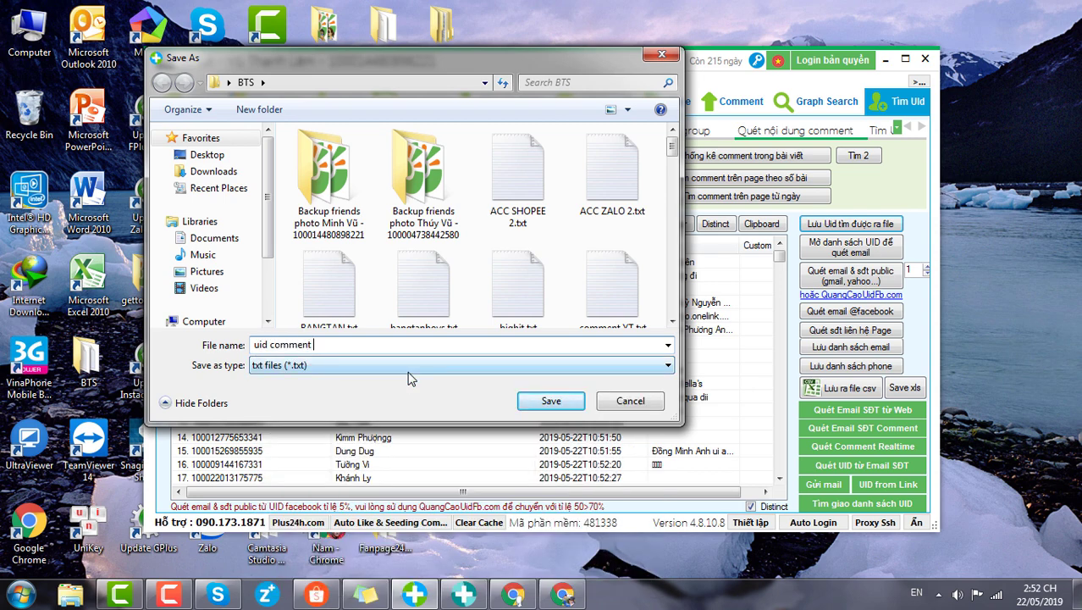
pyautogui.press('Return')
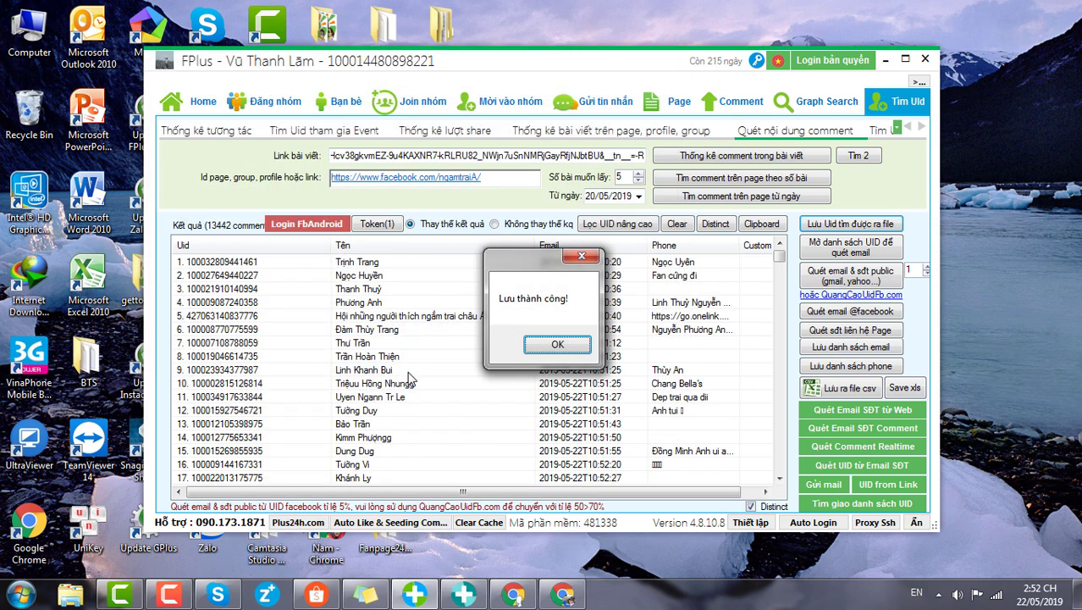
pyautogui.click(564, 344)
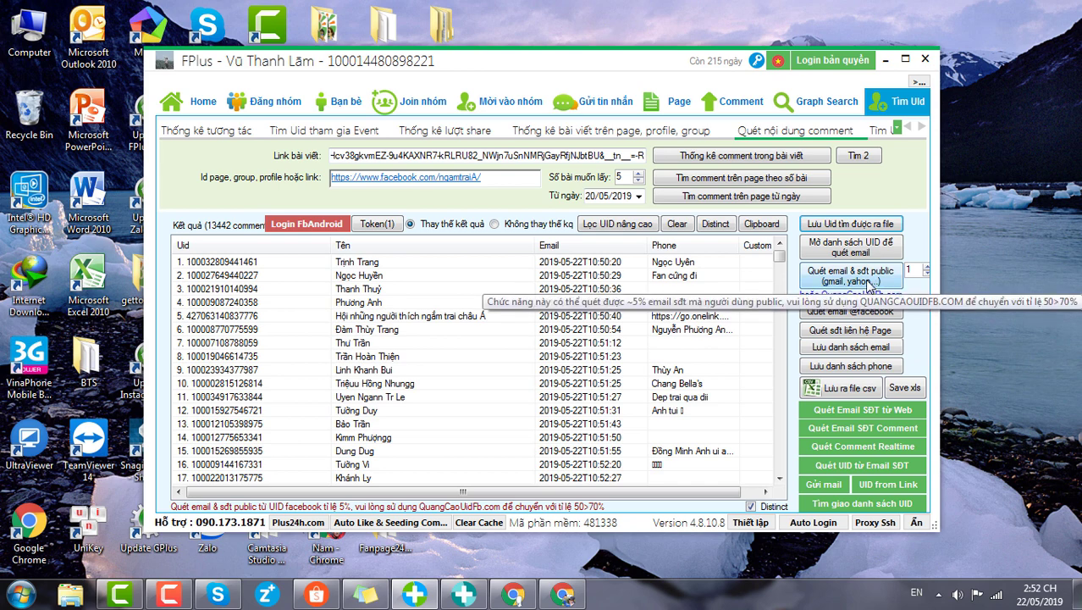